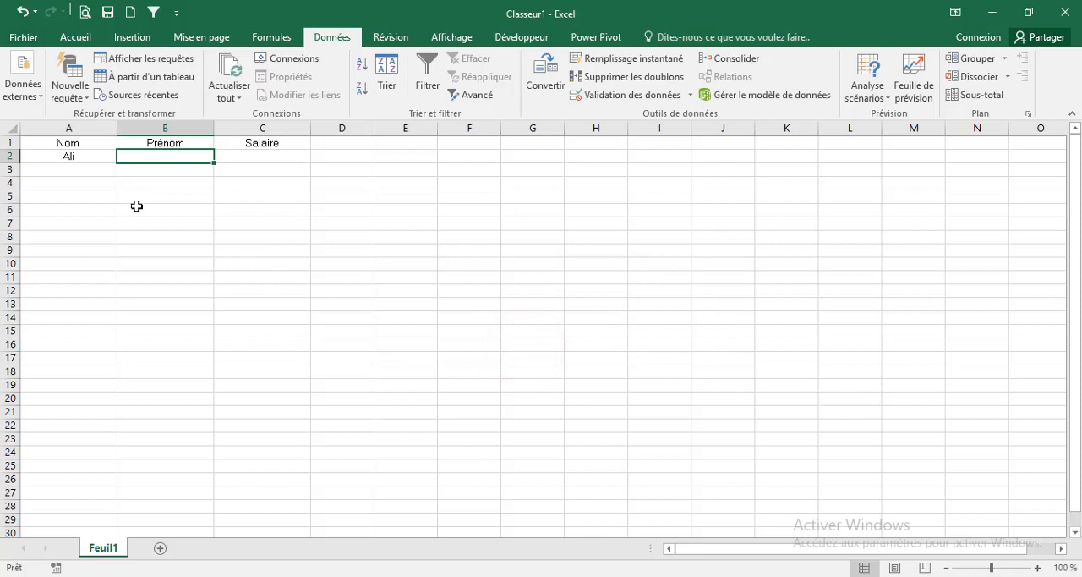
Fill row 2 with a first name in capitals under Prénom and 1500000 under Salaire
{"action": "type", "text": "MOUSSA"}
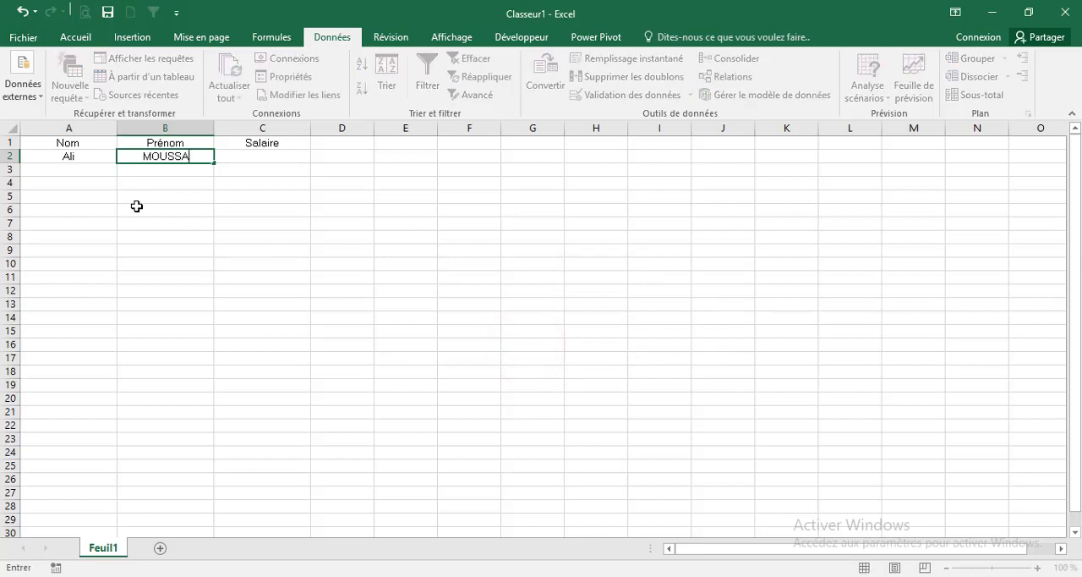
{"action": "key", "text": "Tab"}
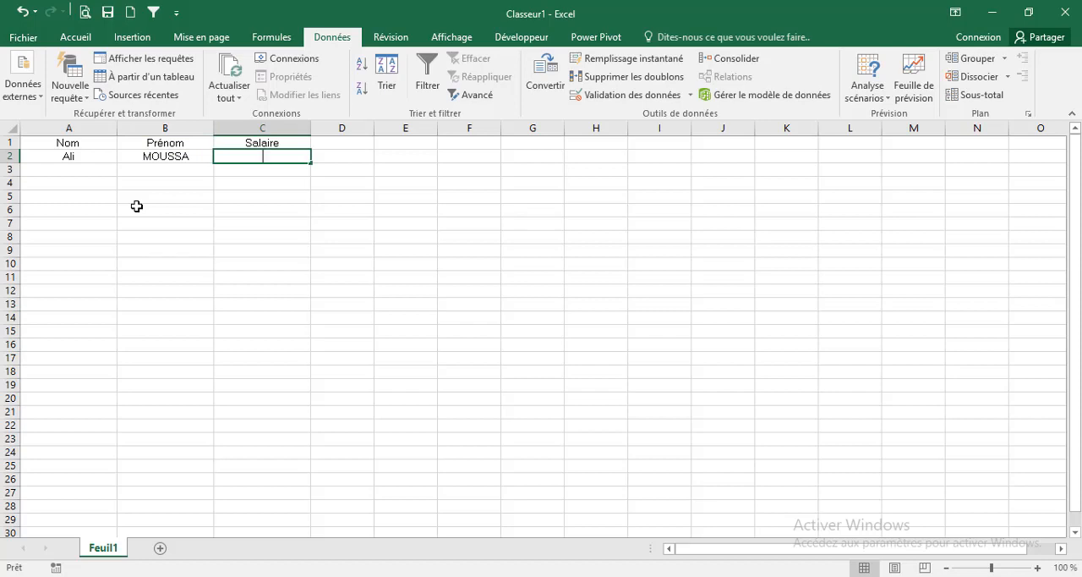
{"action": "type", "text": "1500000"}
{"action": "key", "text": "Return"}
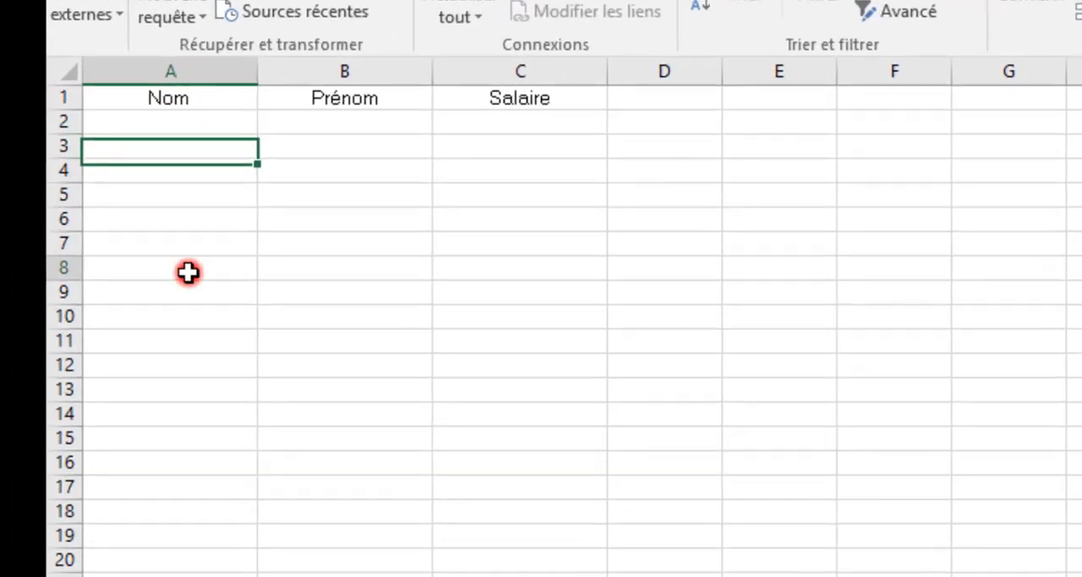
Enter the same name in A8 with only its initial capitalised and in B8 entirely in capitals
{"action": "left_click", "coordinate": [80, 238]}
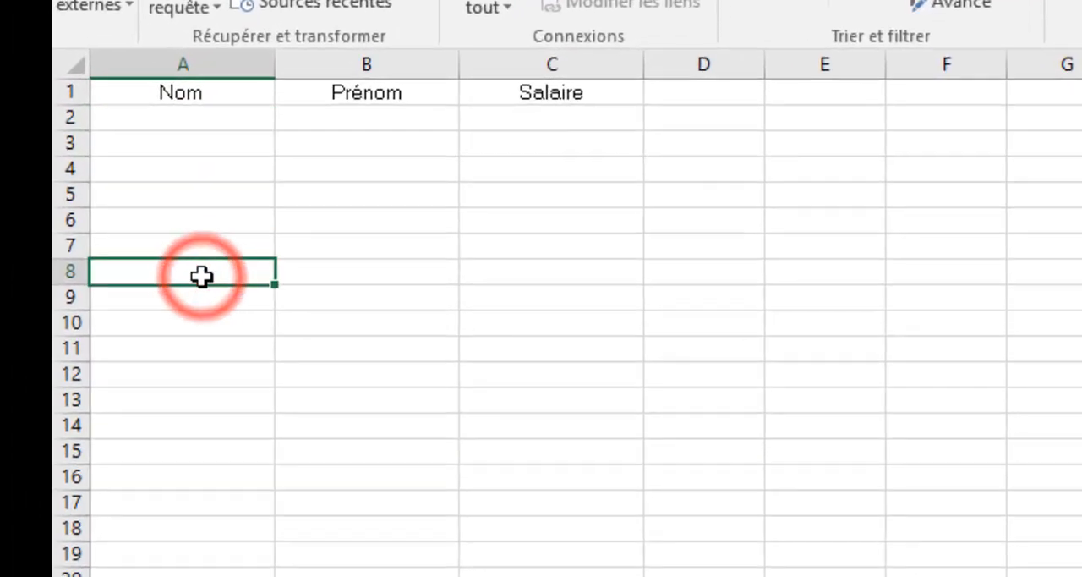
{"action": "type", "text": "Ali"}
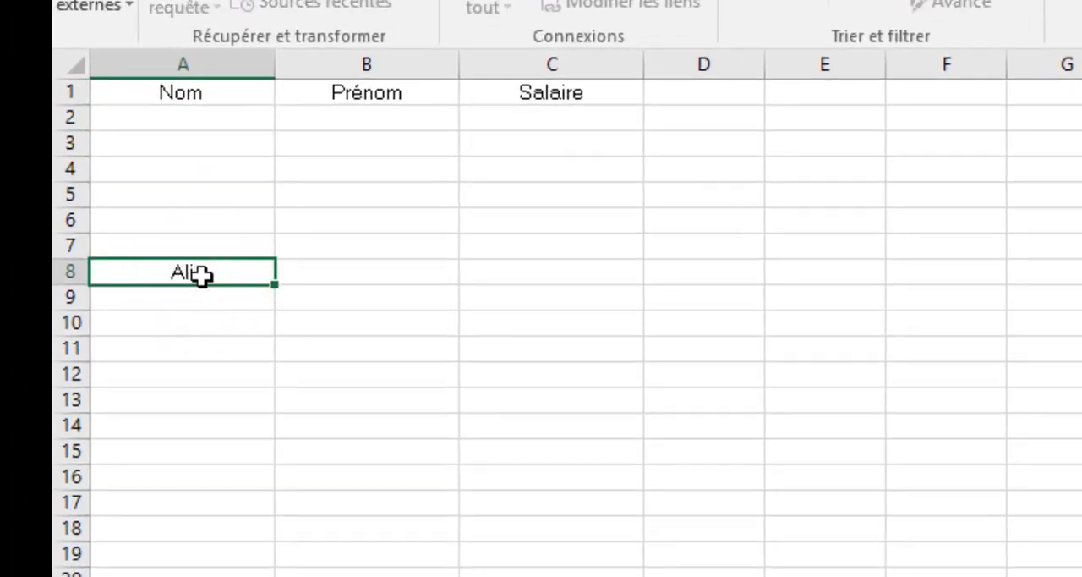
{"action": "key", "text": "Tab"}
{"action": "type", "text": "ALI"}
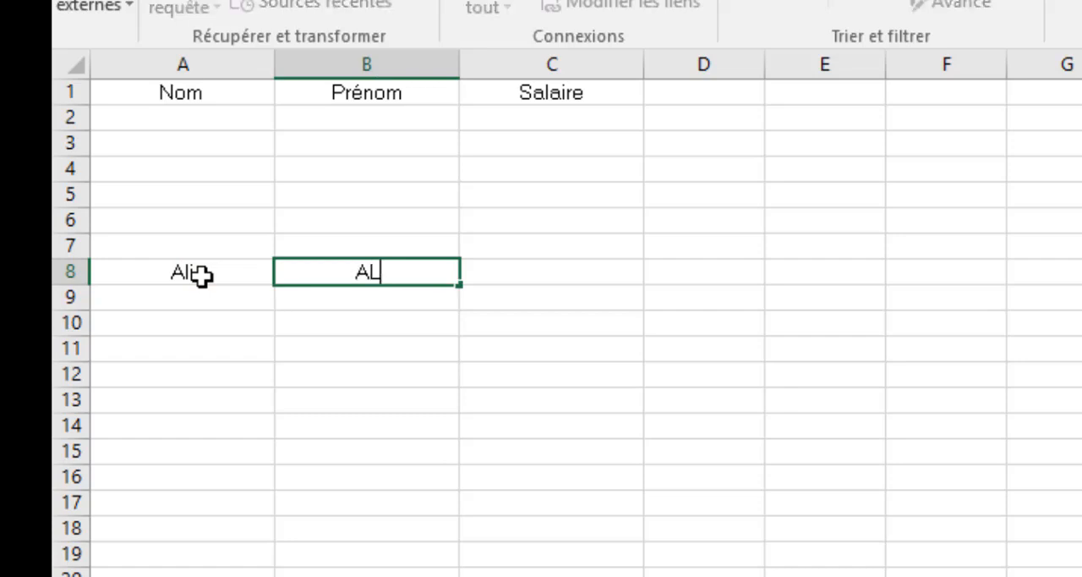
Compare the two names in cell A10 with the formula =EXACT(A8;B8)
{"action": "left_click", "coordinate": [263, 335]}
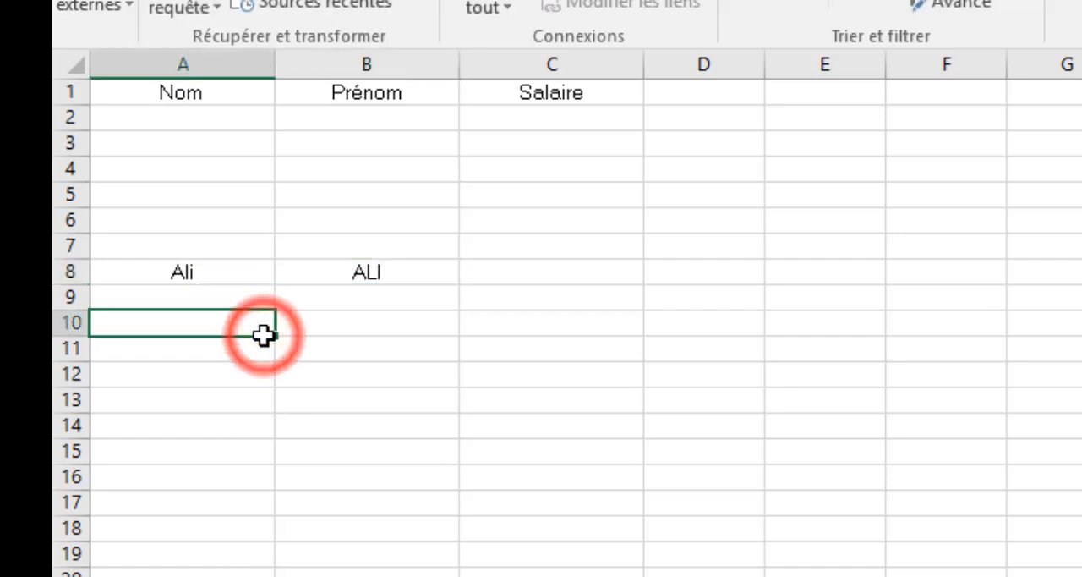
{"action": "type", "text": "="}
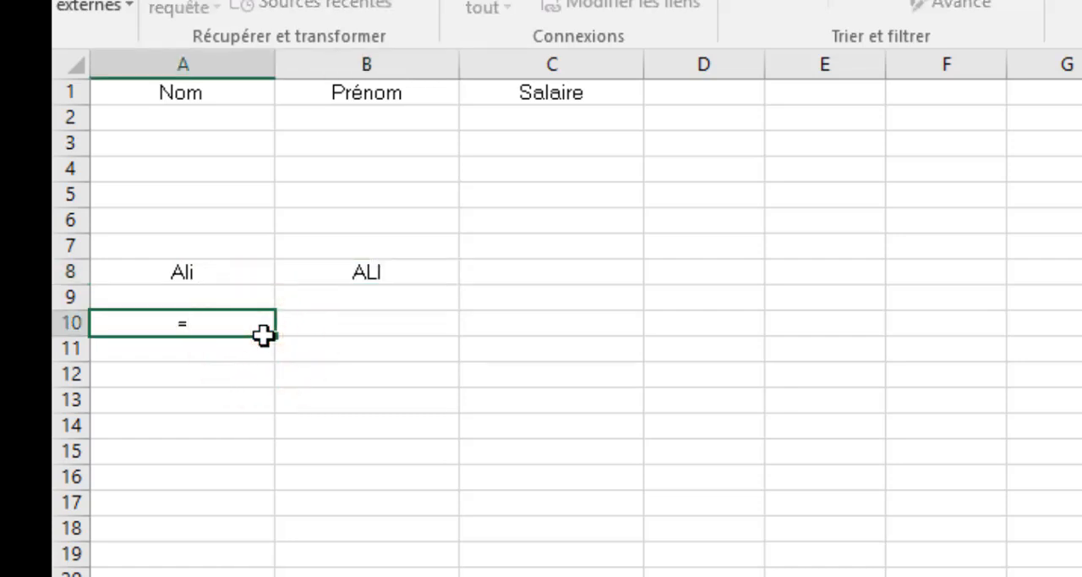
{"action": "type", "text": "exact"}
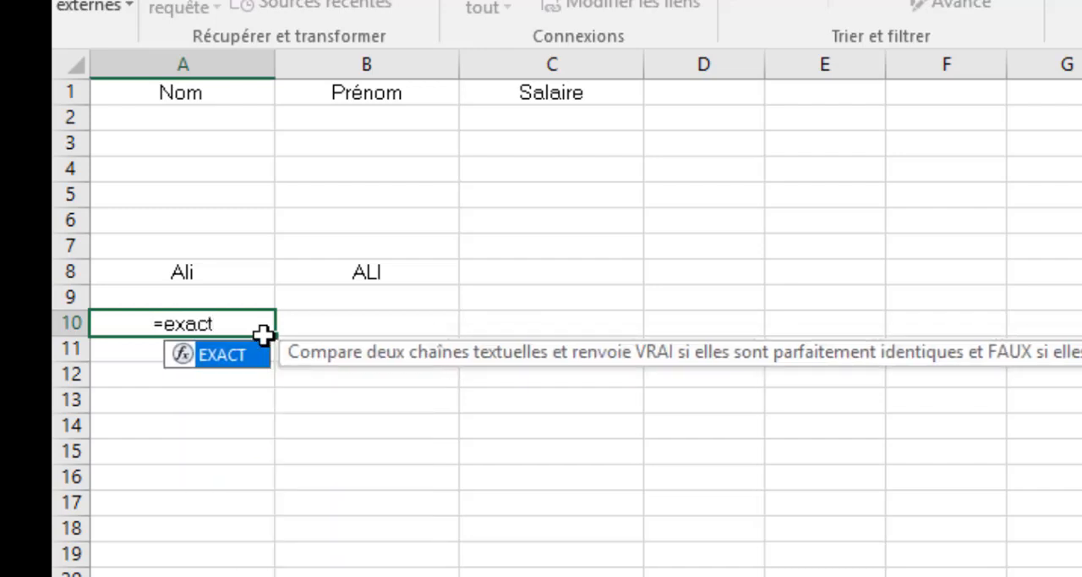
{"action": "key", "text": "Tab"}
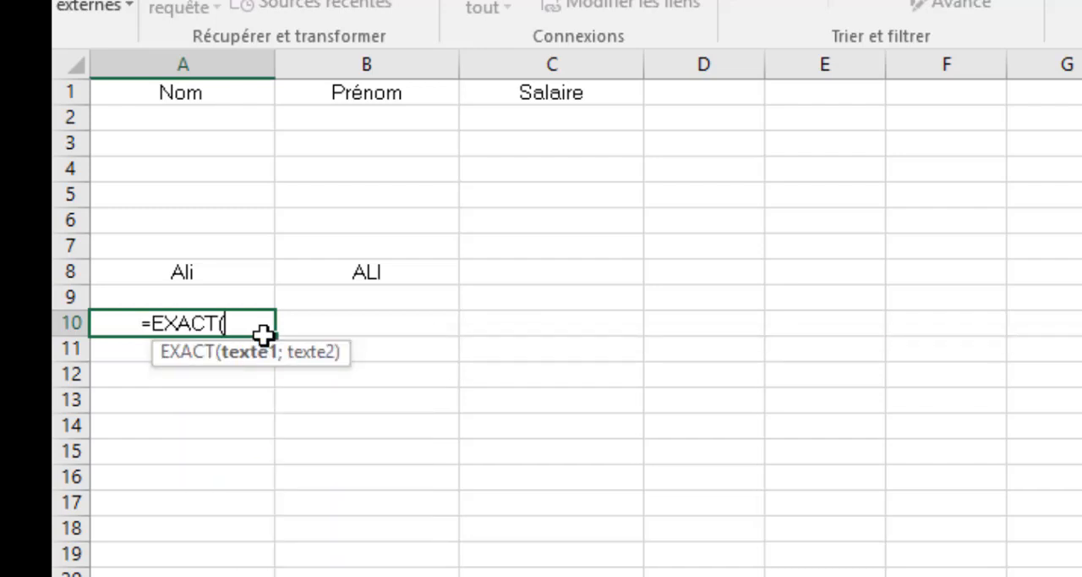
{"action": "left_click", "coordinate": [192, 269]}
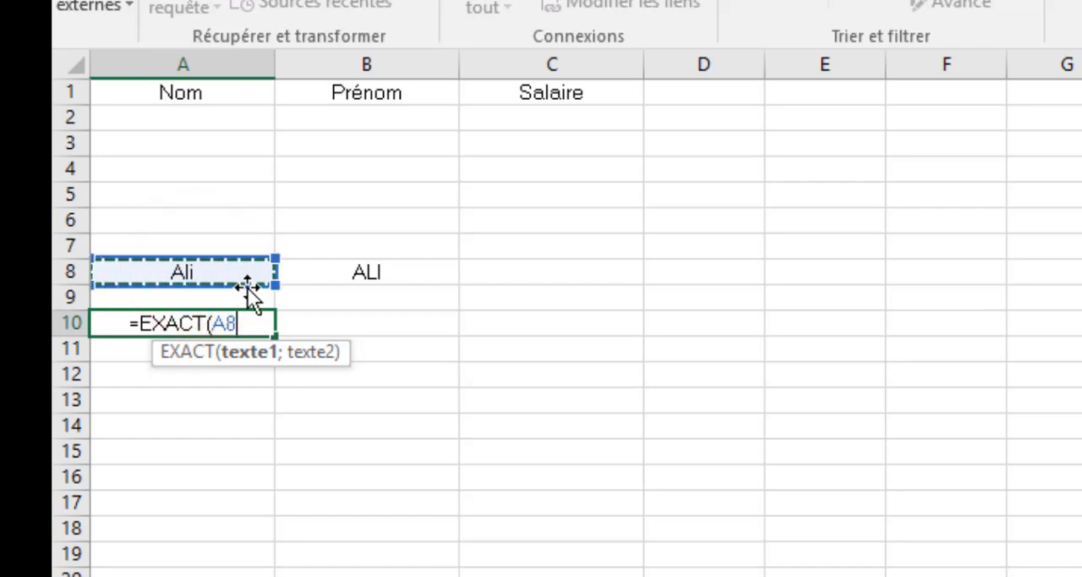
{"action": "type", "text": ";"}
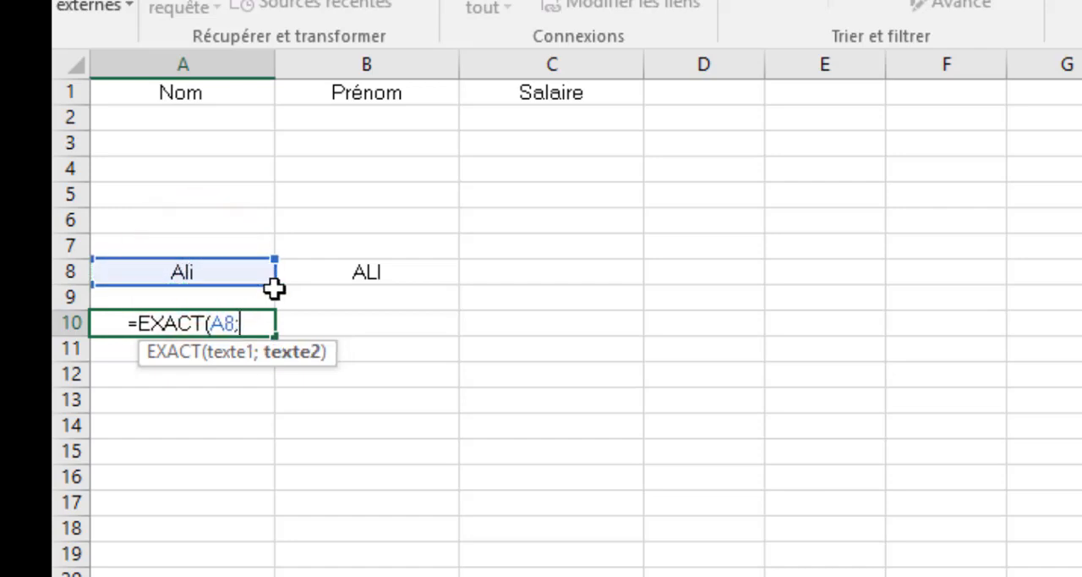
{"action": "left_click", "coordinate": [374, 272]}
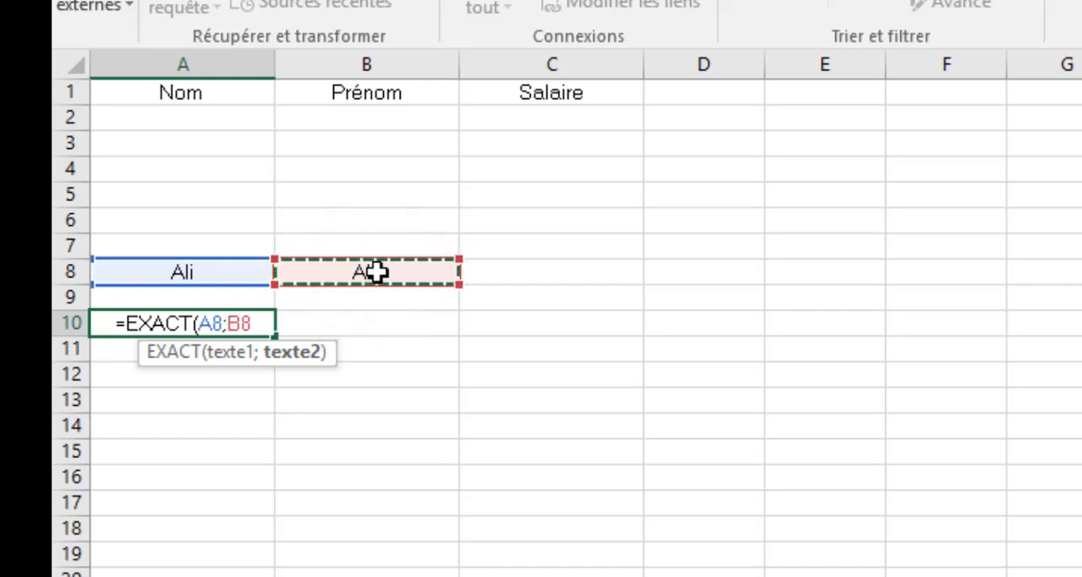
{"action": "type", "text": ")"}
{"action": "key", "text": "Return"}
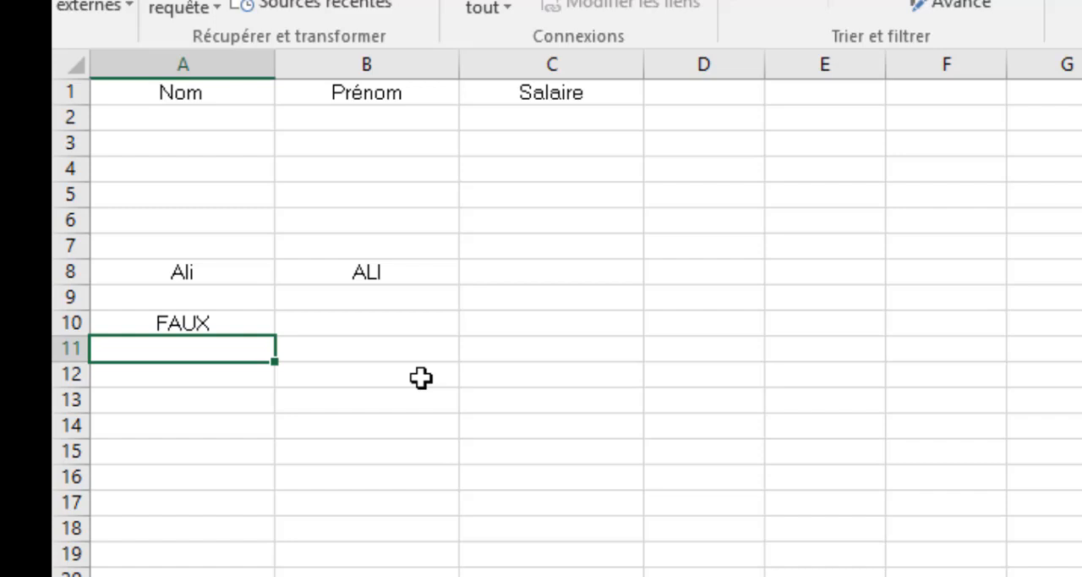
Replace the name in A8 with the same name entirely in capitals
{"action": "left_click", "coordinate": [236, 272]}
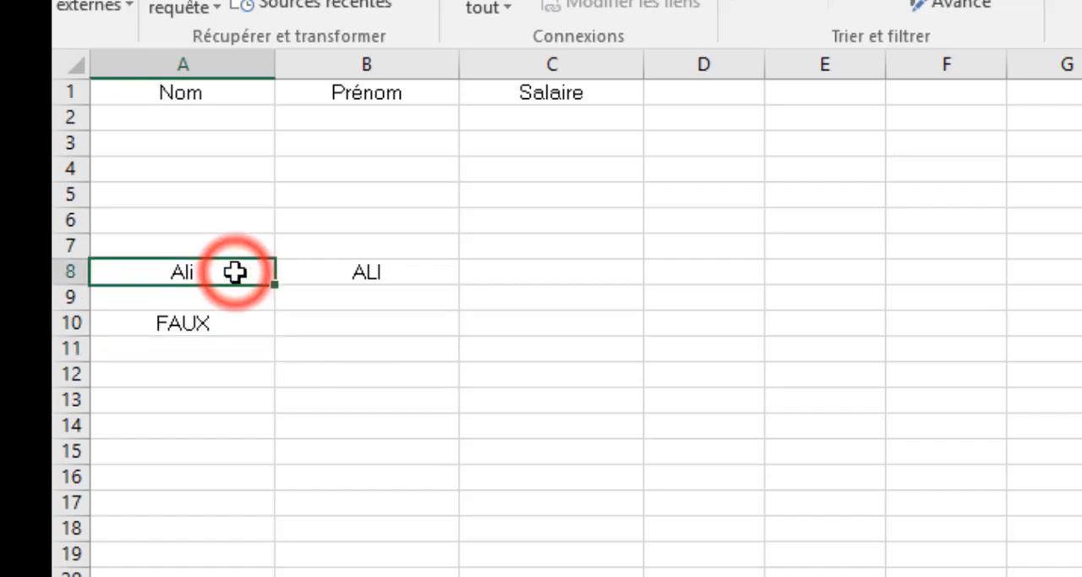
{"action": "type", "text": "ALI"}
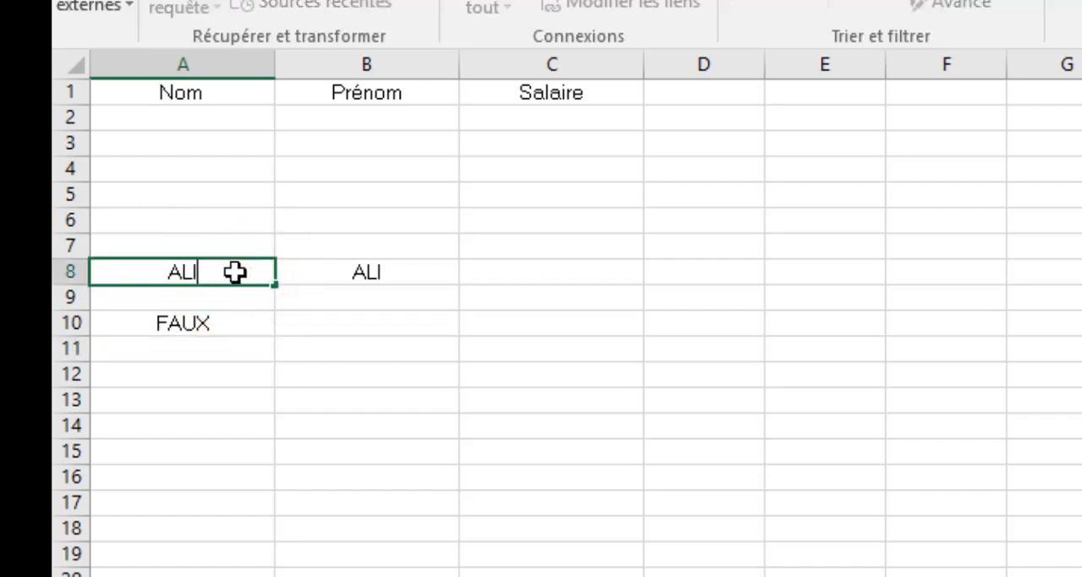
{"action": "key", "text": "Return"}
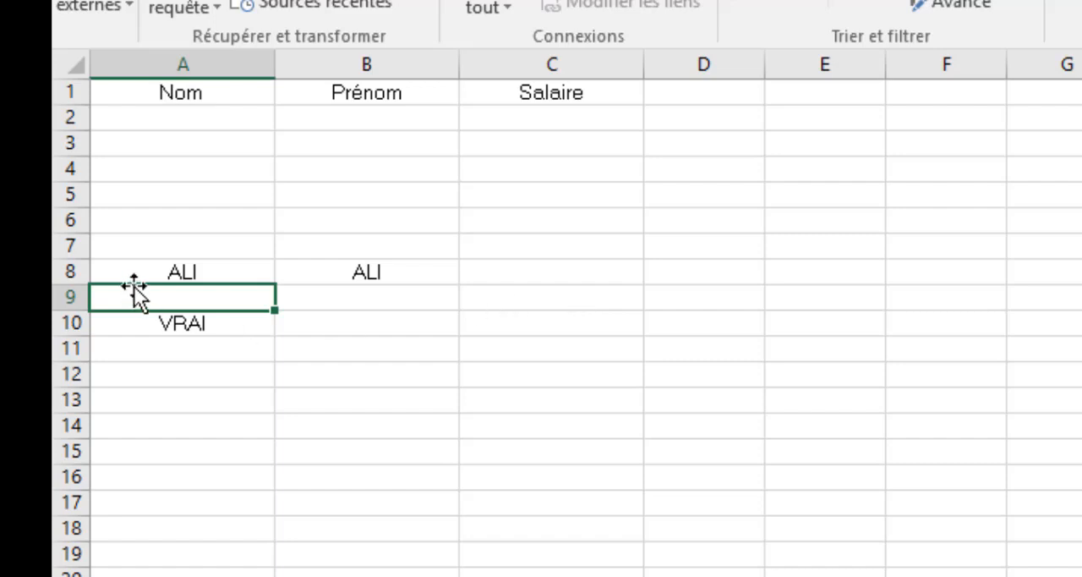
Clear the test entries and formula from cells A8:B11
{"action": "left_click_drag", "start_coordinate": [147, 263], "coordinate": [397, 272]}
{"action": "left_click_drag", "start_coordinate": [402, 324], "coordinate": [422, 359]}
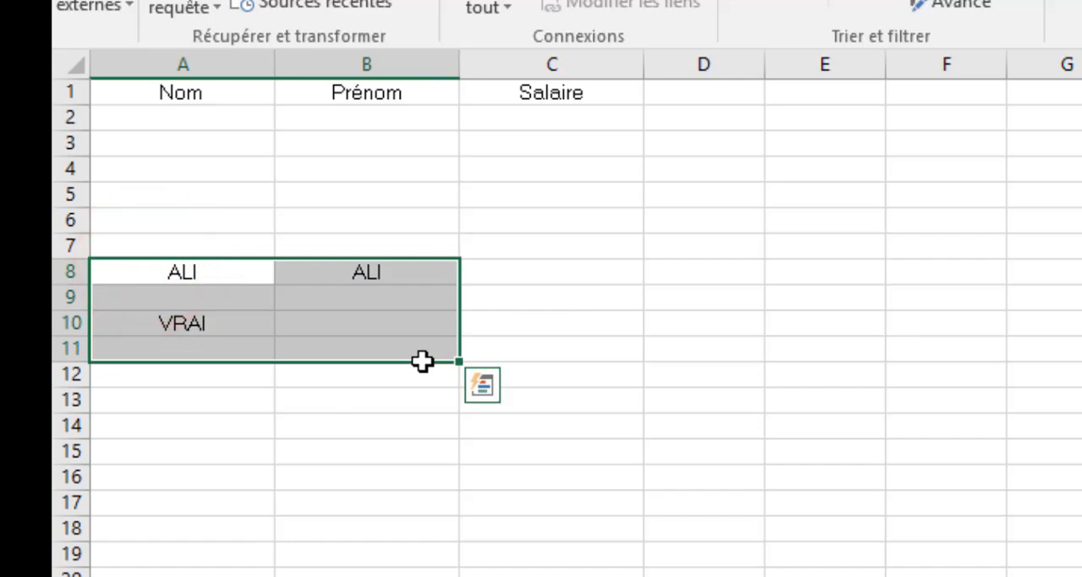
{"action": "key", "text": "Delete"}
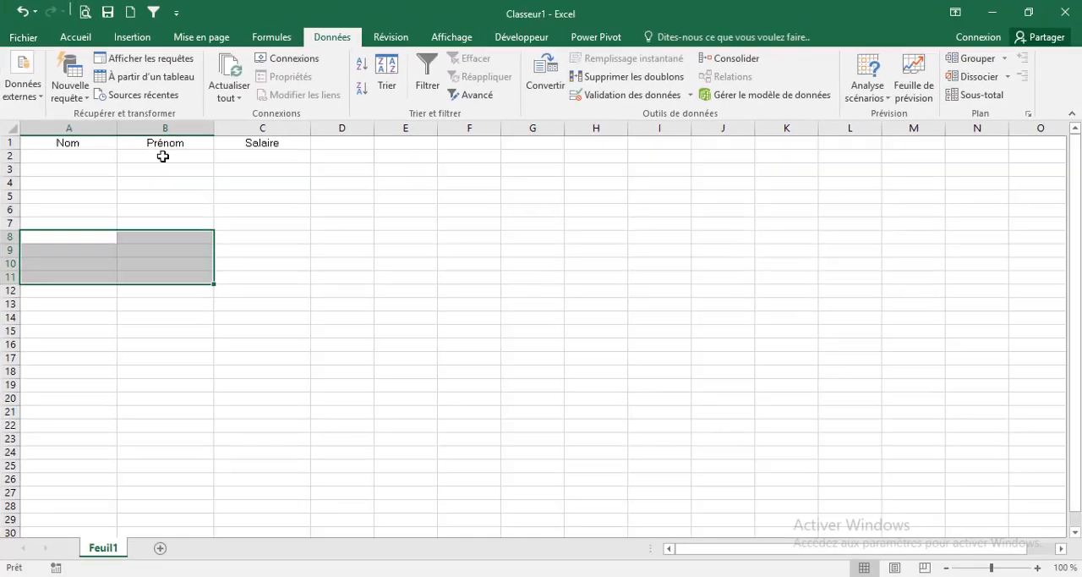
Start a data validation rule on the Prénom cells B2:B25 that allows Personnalisé (custom) criteria
{"action": "left_click_drag", "start_coordinate": [358, 120], "coordinate": [367, 350]}
{"action": "left_click_drag", "start_coordinate": [167, 278], "coordinate": [169, 466]}
{"action": "left_click", "coordinate": [321, 37]}
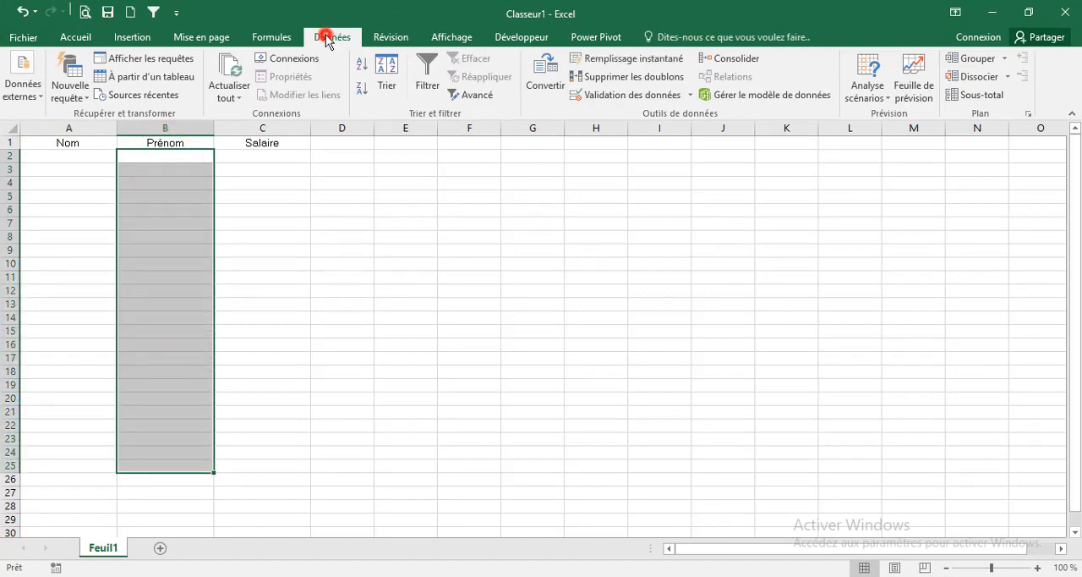
{"action": "left_click", "coordinate": [610, 95]}
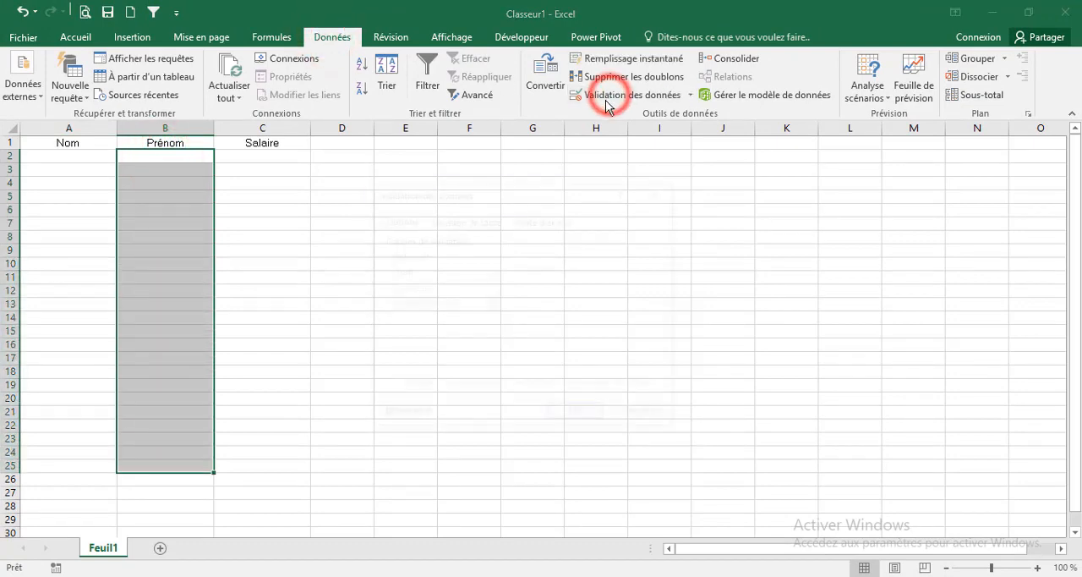
{"action": "left_click", "coordinate": [427, 272]}
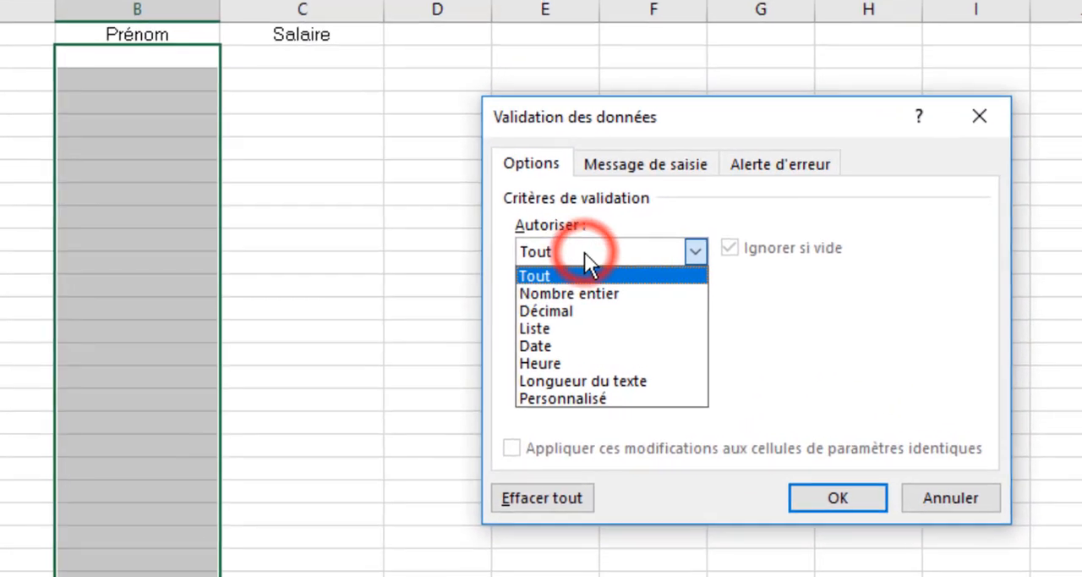
{"action": "left_click", "coordinate": [597, 394]}
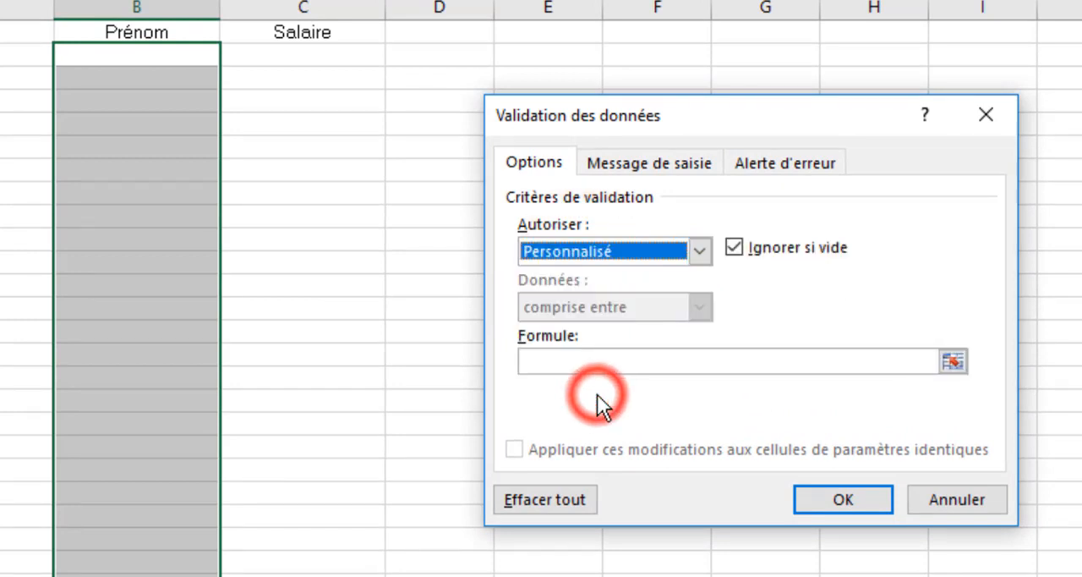
Enter =exact(B2;majuscule(B2)) as the validation formula
{"action": "left_click", "coordinate": [563, 362]}
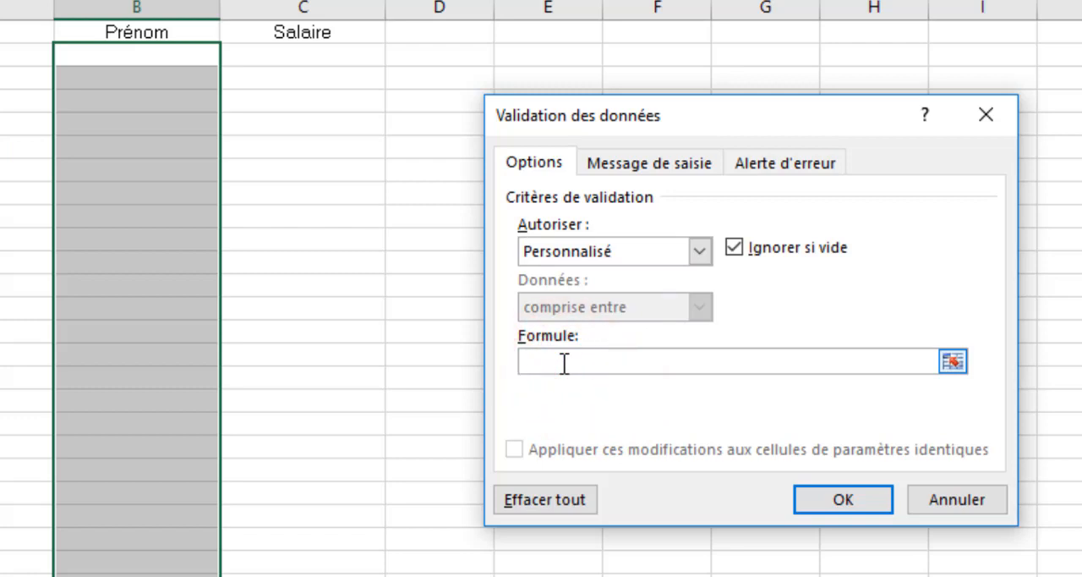
{"action": "type", "text": "=exact("}
{"action": "left_click", "coordinate": [124, 64]}
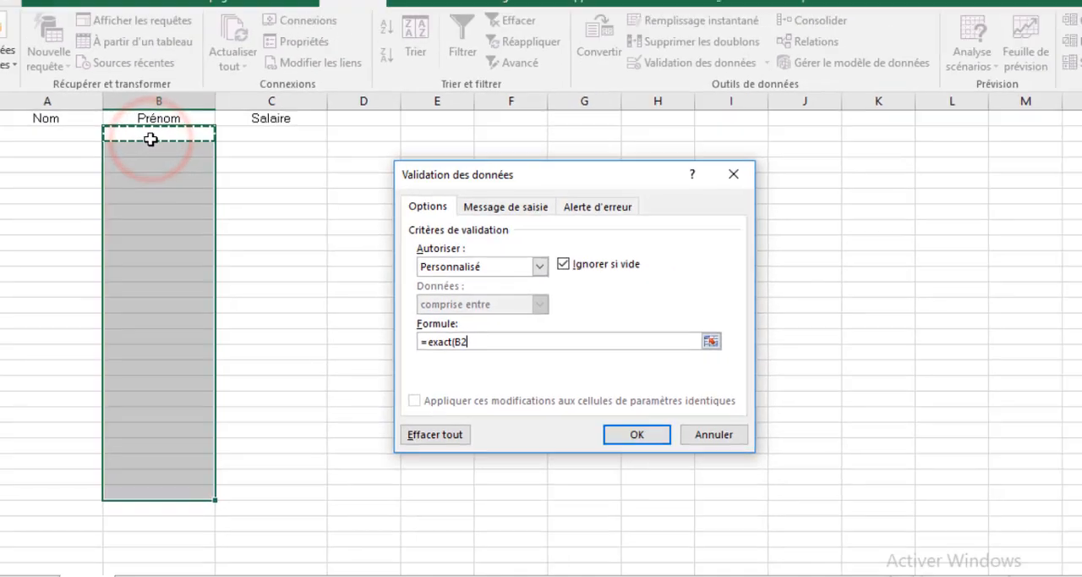
{"action": "type", "text": ";"}
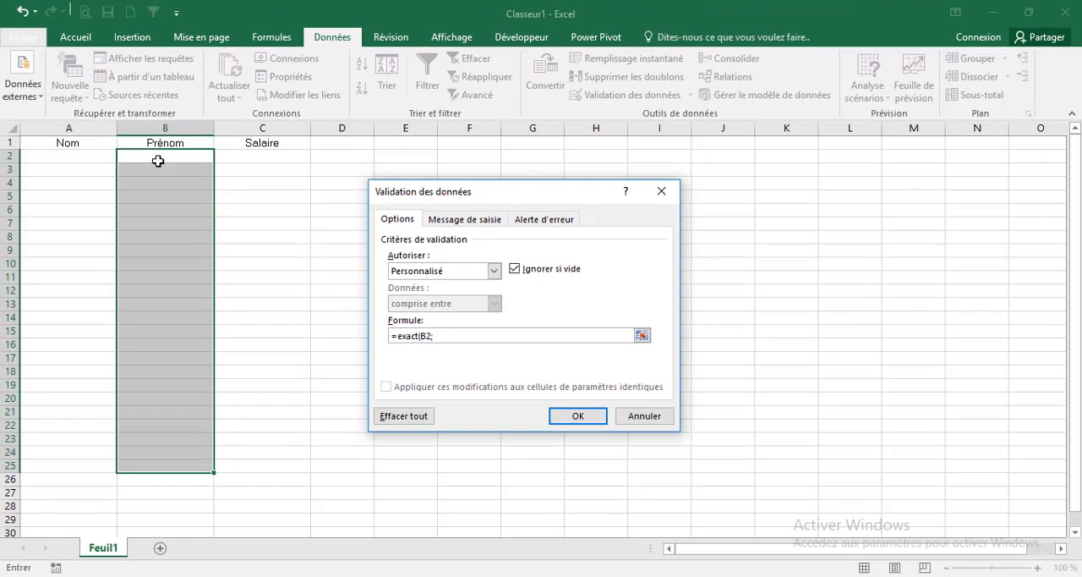
{"action": "type", "text": "majuscule("}
{"action": "left_click", "coordinate": [158, 157]}
{"action": "type", "text": "))"}
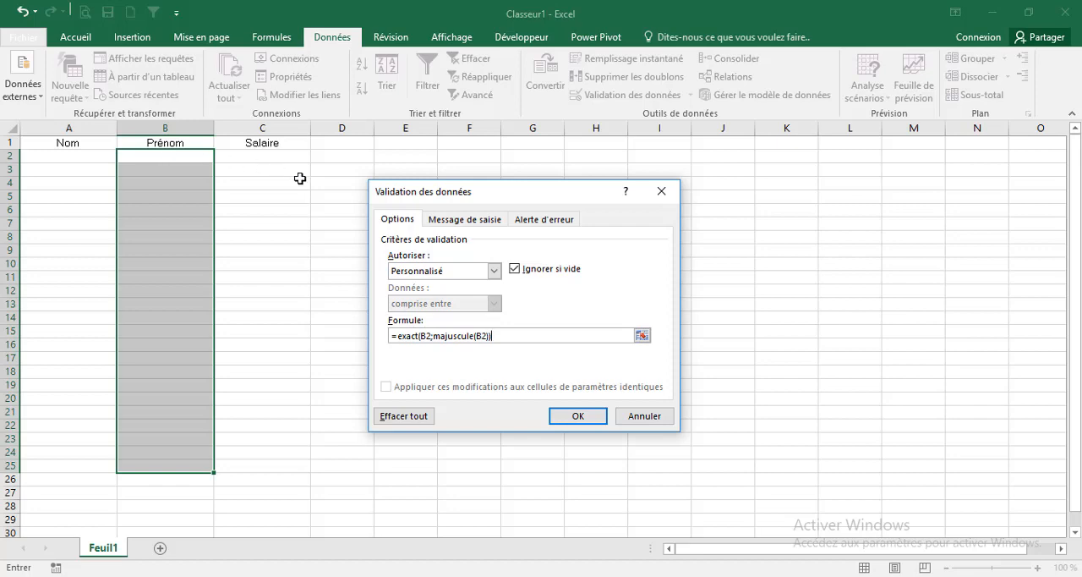
Set the error alert title to "Attention......" with the message "Uniquement que des MAJUSCULES !" and apply the validation
{"action": "left_click", "coordinate": [525, 221]}
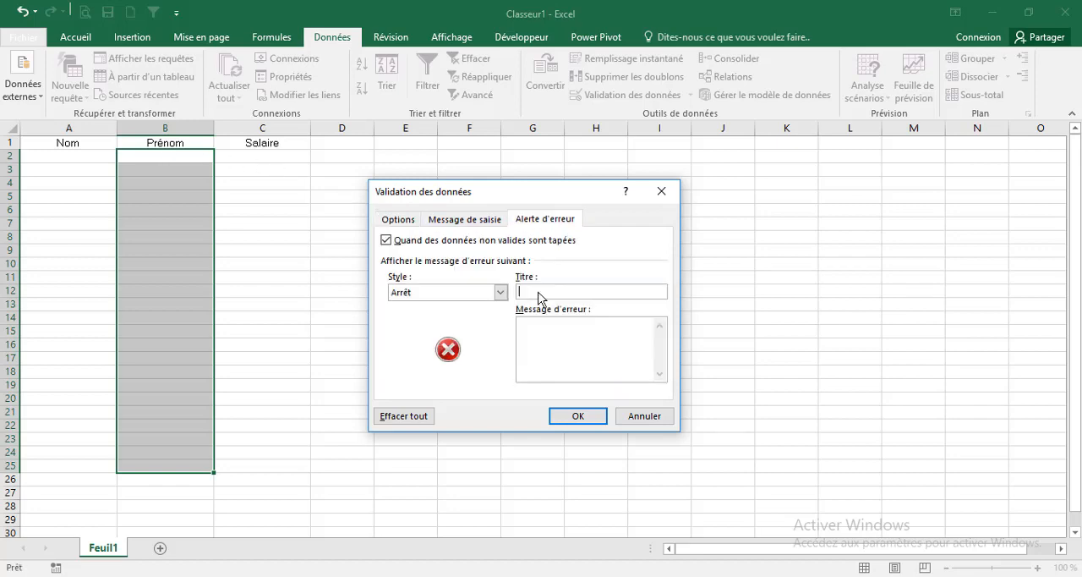
{"action": "type", "text": "Attent"}
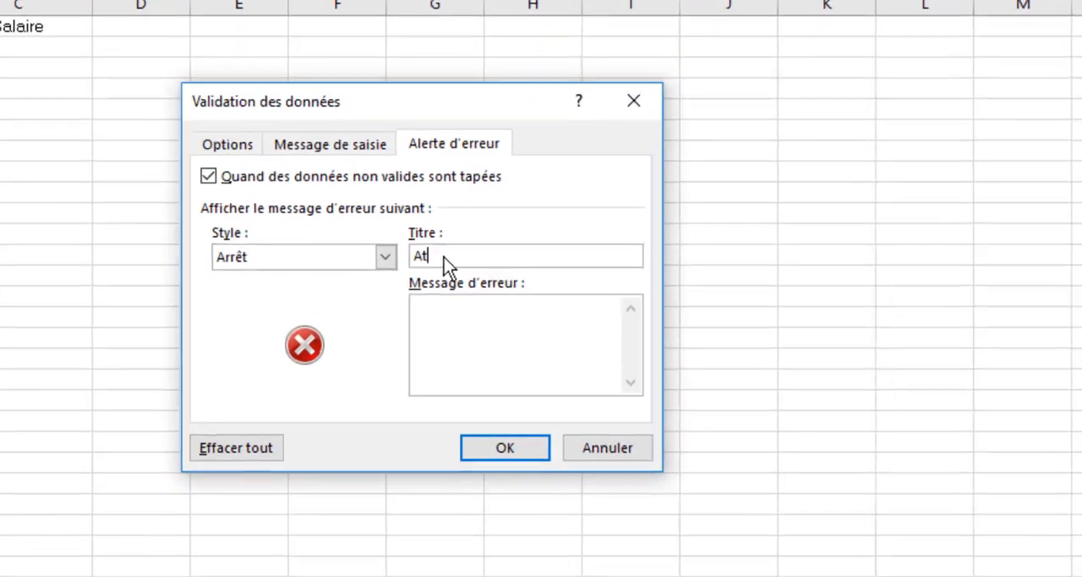
{"action": "type", "text": "ion"}
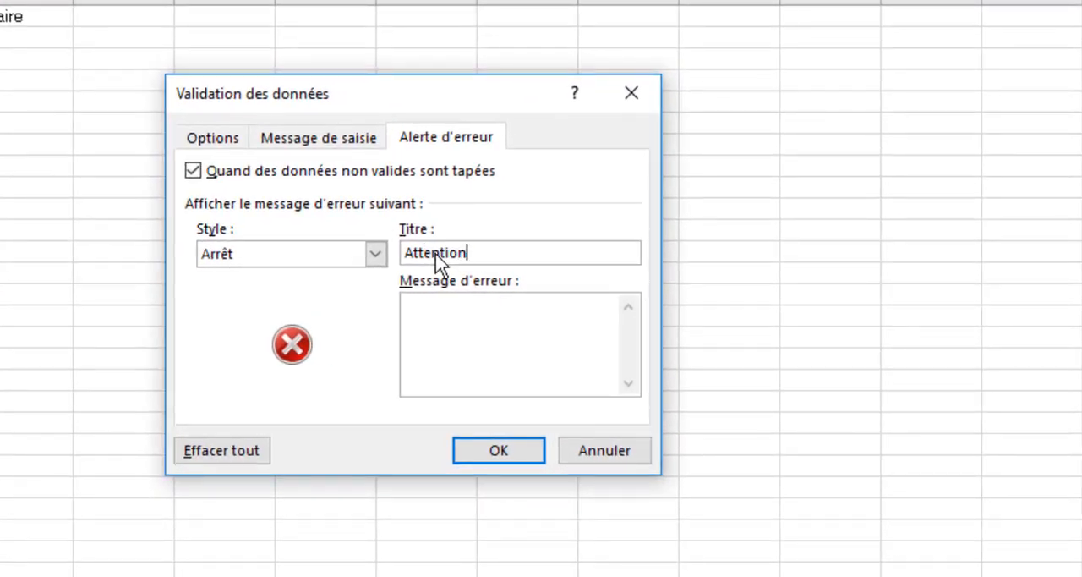
{"action": "type", "text": "......"}
{"action": "left_click", "coordinate": [453, 308]}
{"action": "type", "text": "Uniquement que se"}
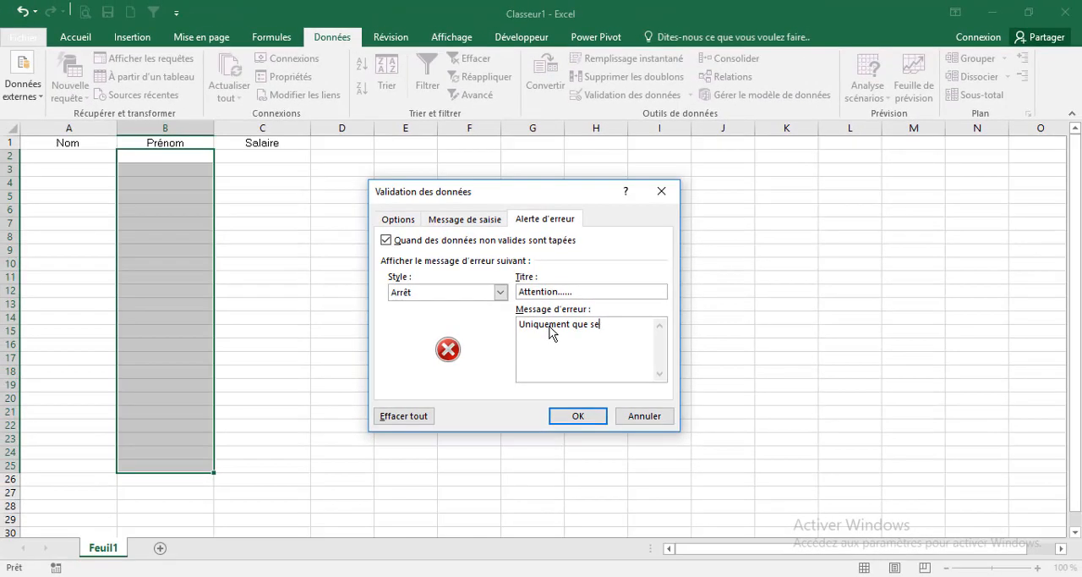
{"action": "type", "text": "s MAJUSCULES !"}
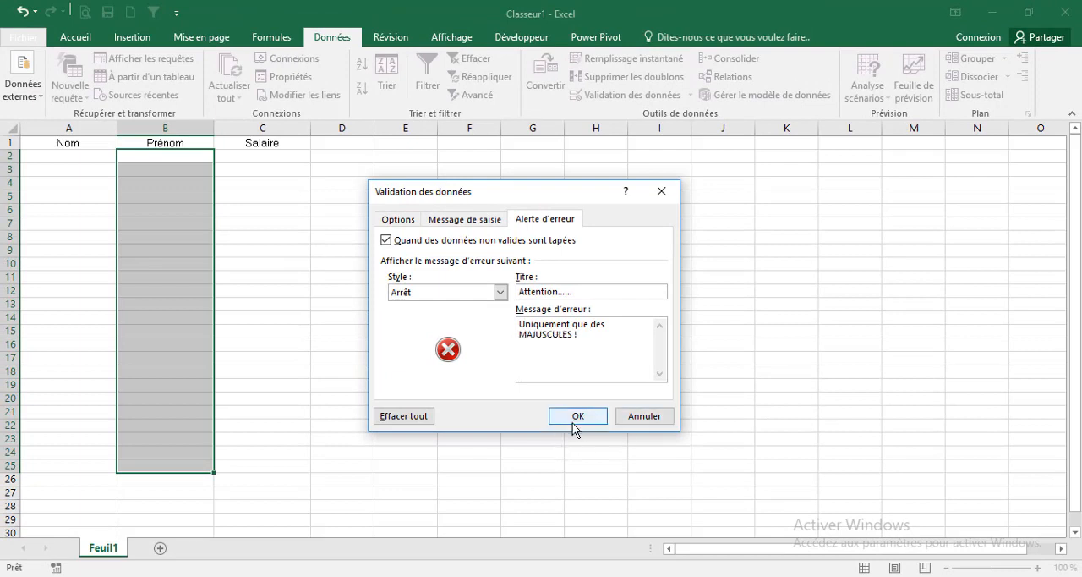
{"action": "left_click", "coordinate": [578, 417]}
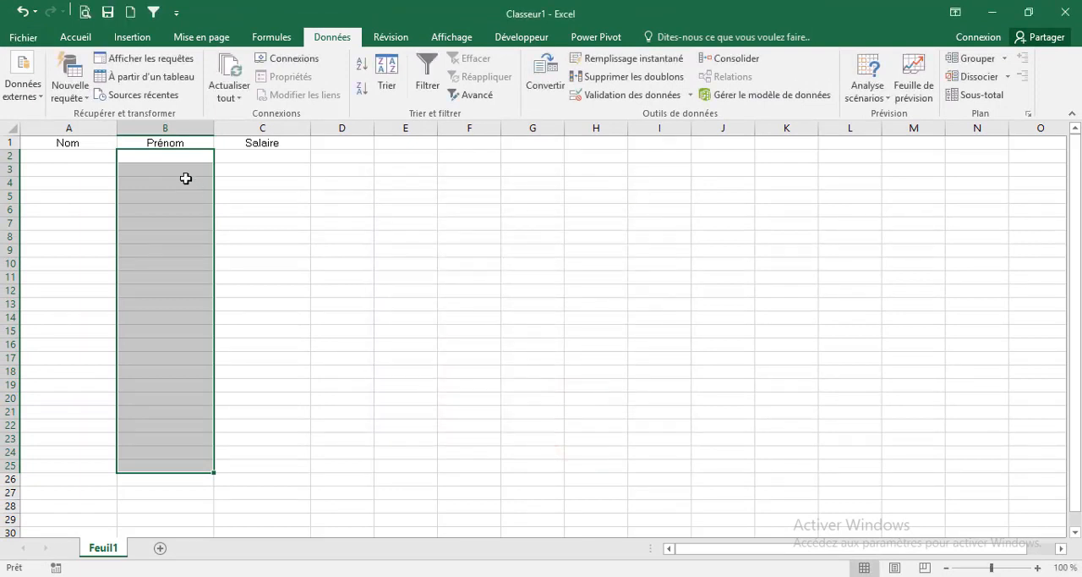
Enter a surname in A2, try a first name with only its initial capitalized in B2, and choose to retry the entry
{"action": "left_click", "coordinate": [67, 158]}
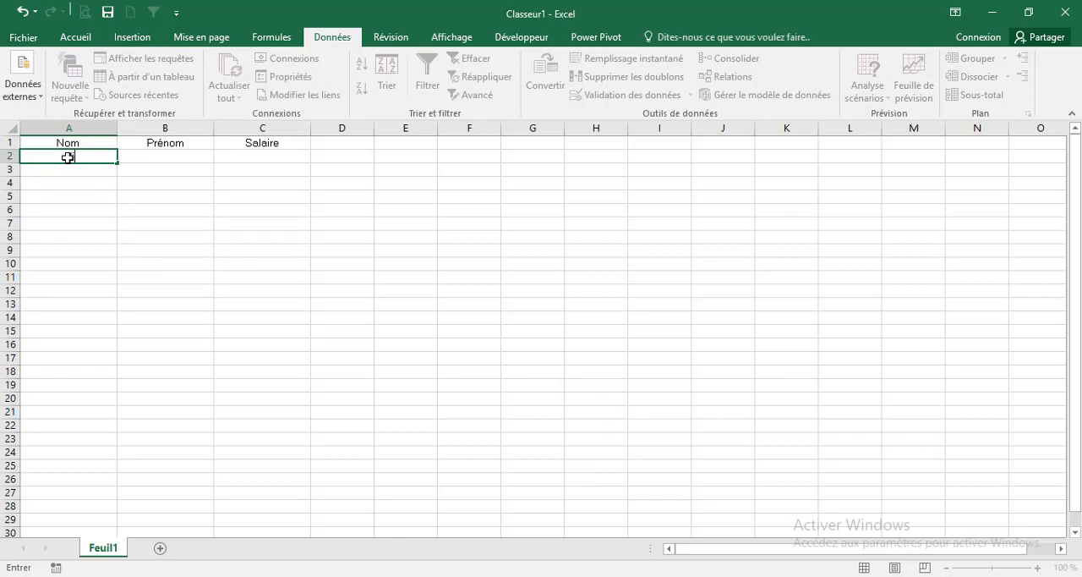
{"action": "key", "text": "Tab"}
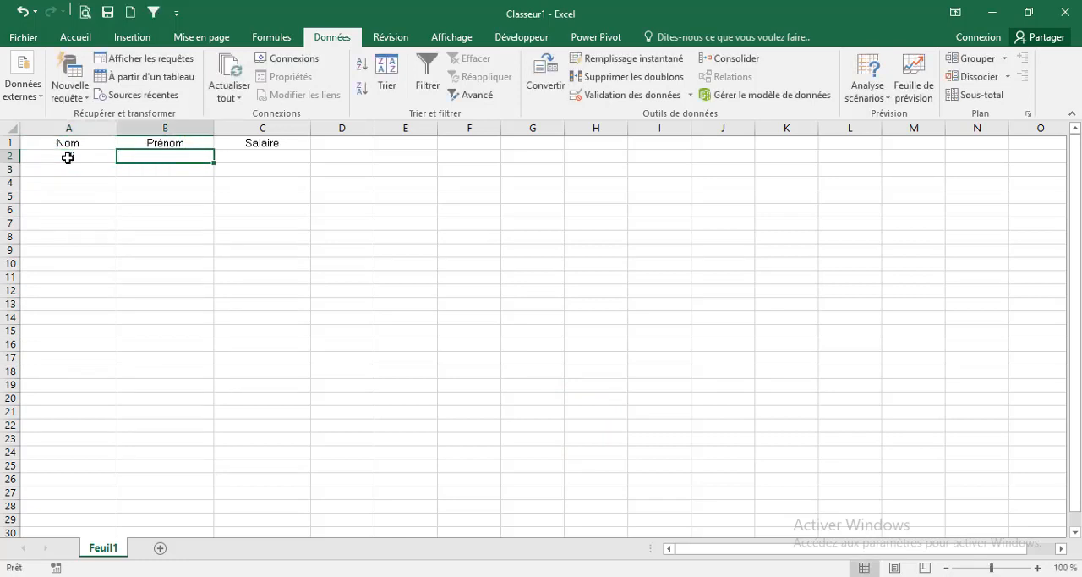
{"action": "type", "text": "Moussa"}
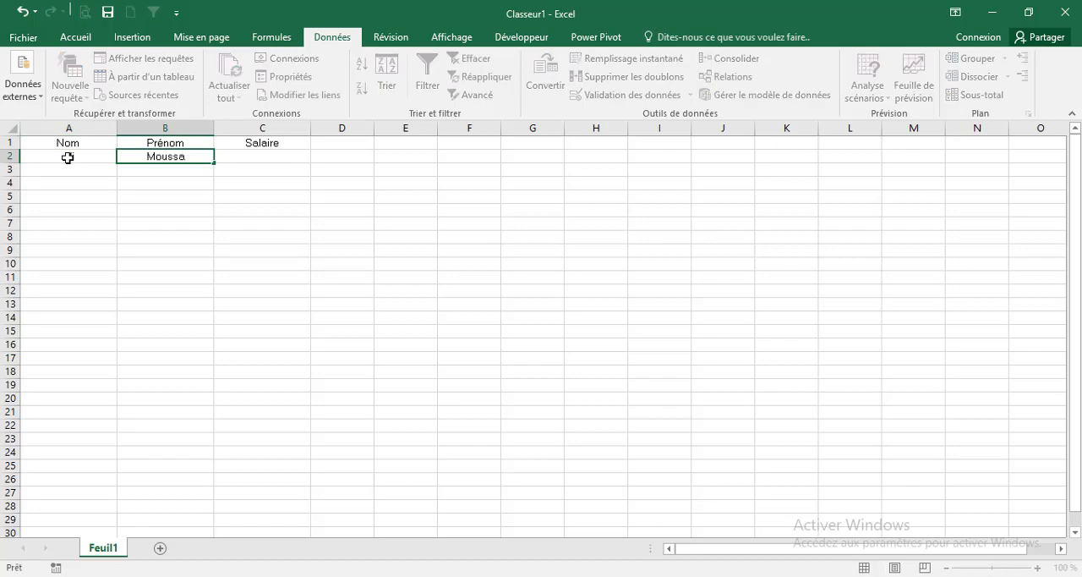
{"action": "key", "text": "Return"}
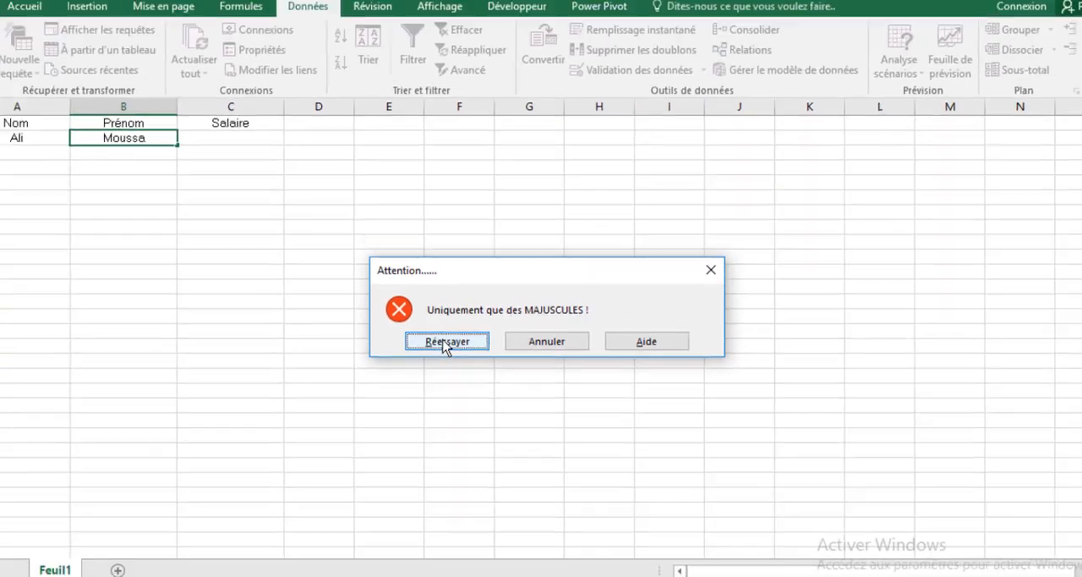
{"action": "left_click", "coordinate": [380, 345]}
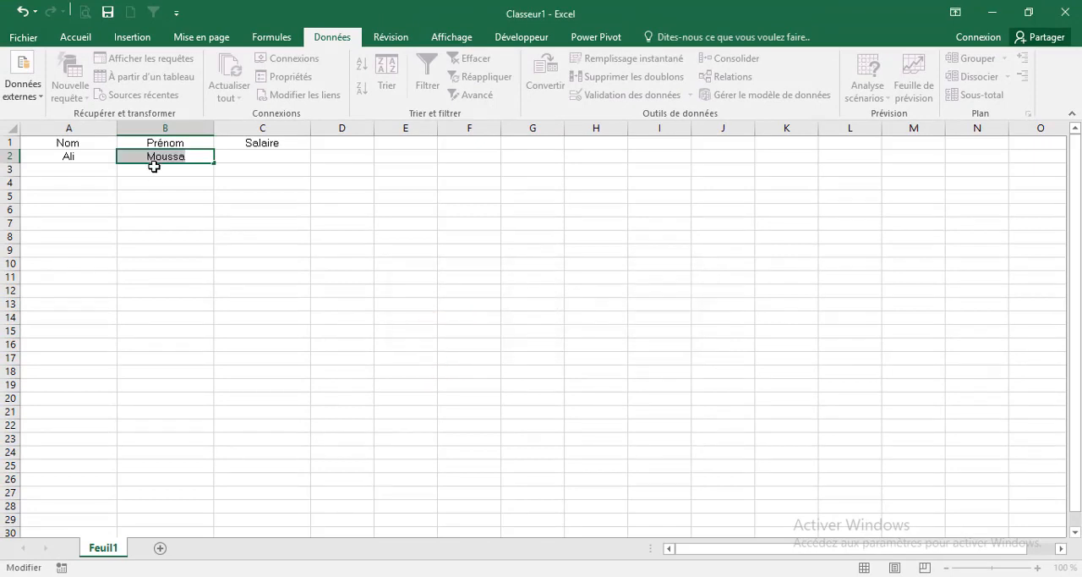
Re-enter the first name in B2 entirely in uppercase and enter a salary of 1500000 in C2
{"action": "type", "text": "MOUSSA"}
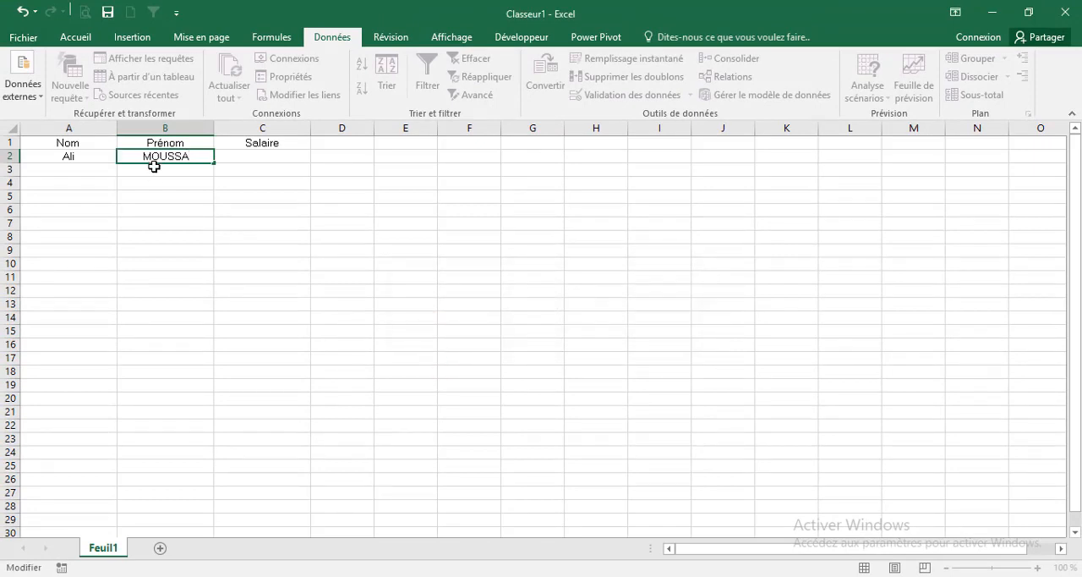
{"action": "key", "text": "Tab"}
{"action": "type", "text": "1500000"}
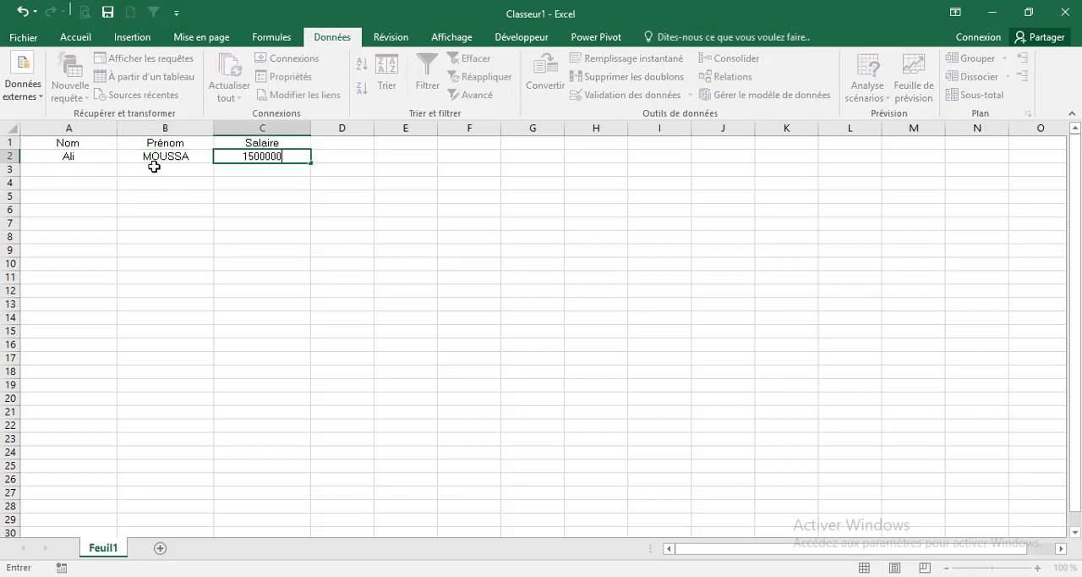
{"action": "key", "text": "Return"}
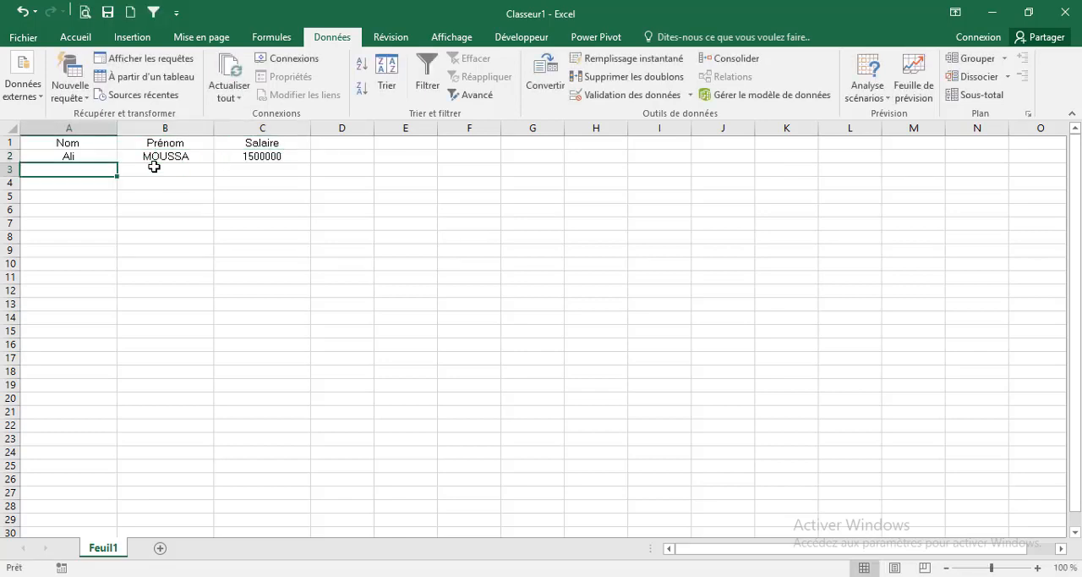